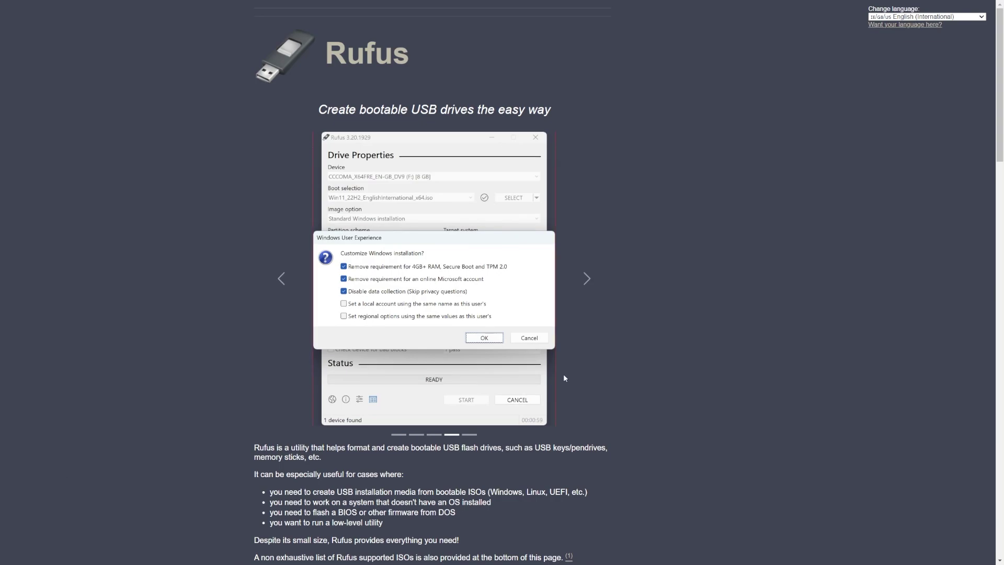
Scroll down the Rufus page to the Download table listing rufus-4.1p.exe
{"action": "scroll", "coordinate": [697, 342], "scroll_direction": "down", "scroll_amount": 5}
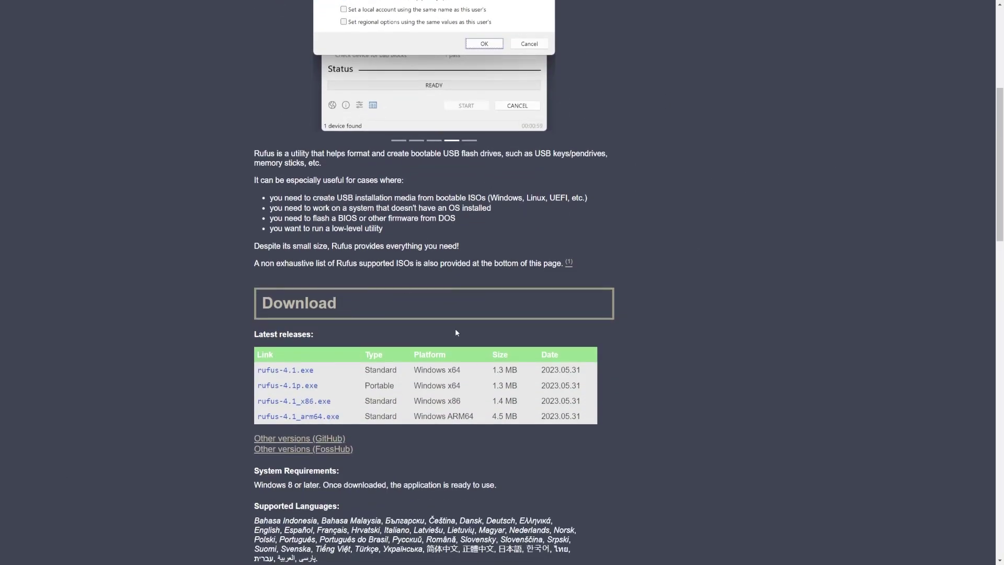
{"action": "scroll", "coordinate": [455, 331], "scroll_direction": "down", "scroll_amount": 1}
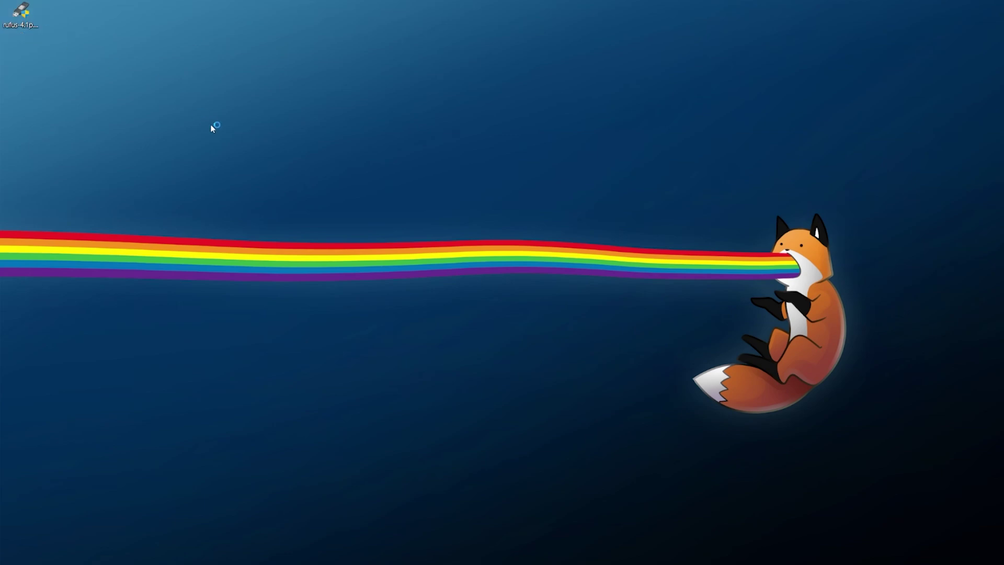
Allow Rufus to run and check for updates, then select the 16 GB (J:) drive
{"action": "left_click", "coordinate": [380, 343]}
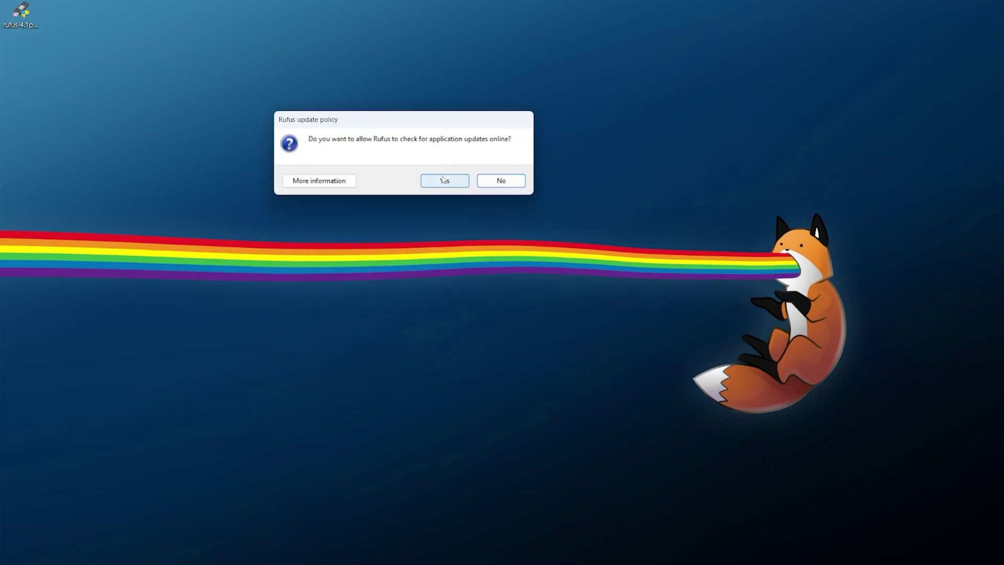
{"action": "left_click", "coordinate": [444, 179]}
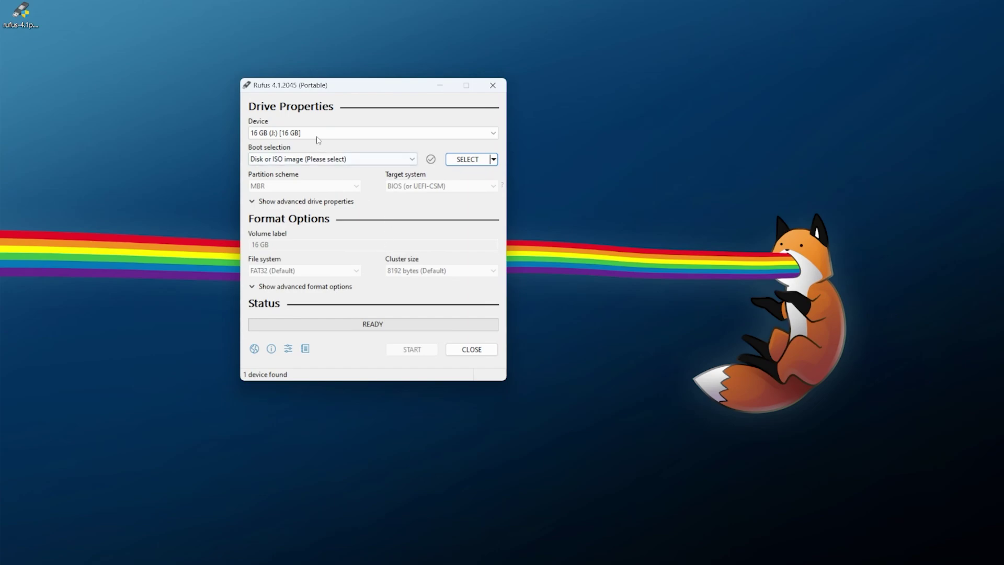
{"action": "left_click", "coordinate": [298, 133]}
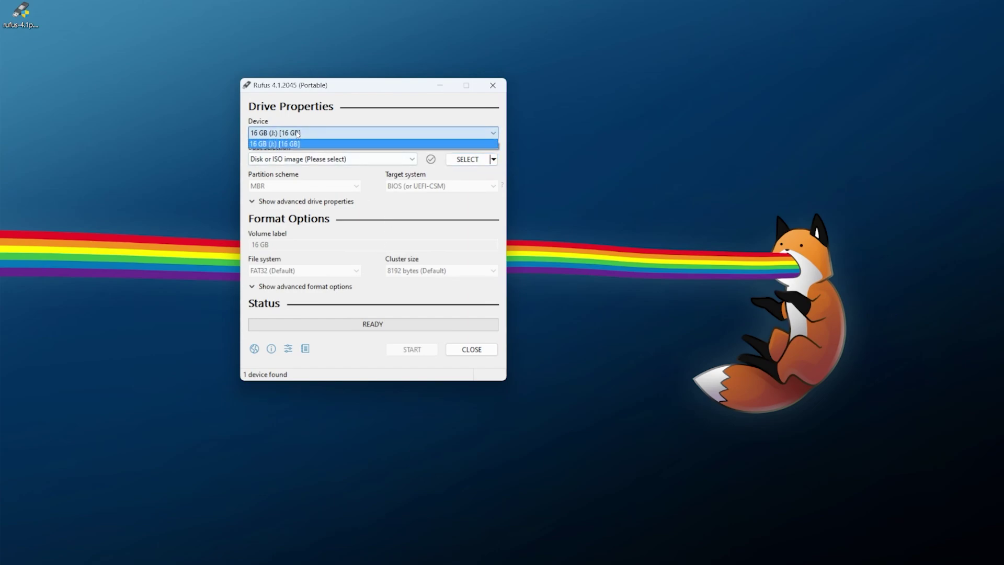
{"action": "left_click", "coordinate": [320, 143]}
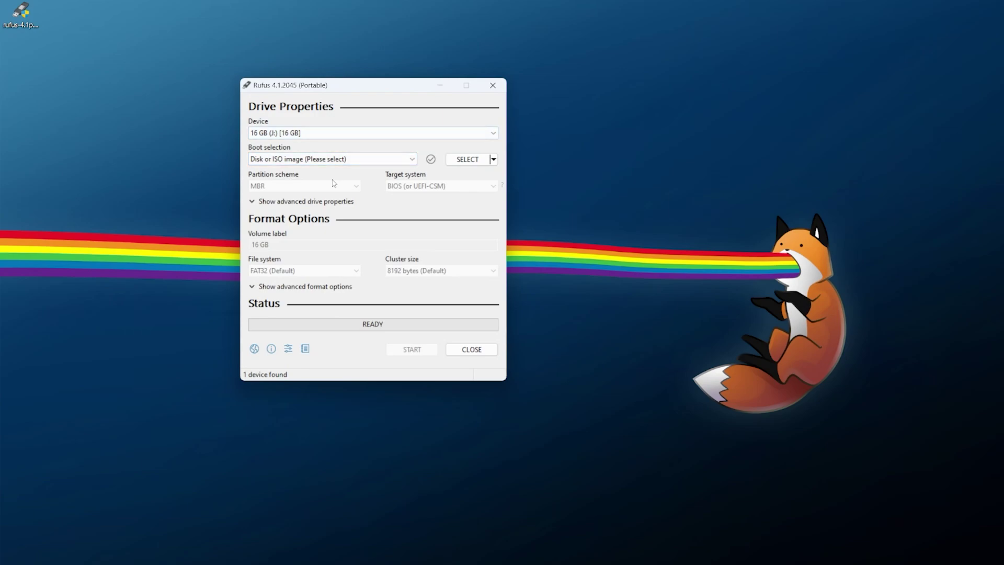
Format the drive as Non bootable with MBR and FAT32, confirming the data wipe
{"action": "left_click", "coordinate": [330, 159]}
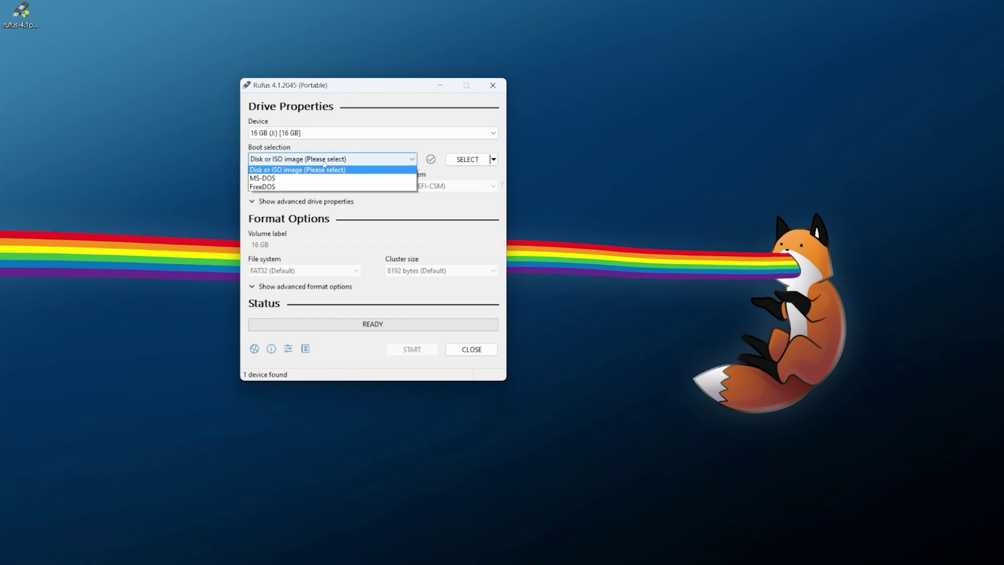
{"action": "left_click", "coordinate": [273, 167]}
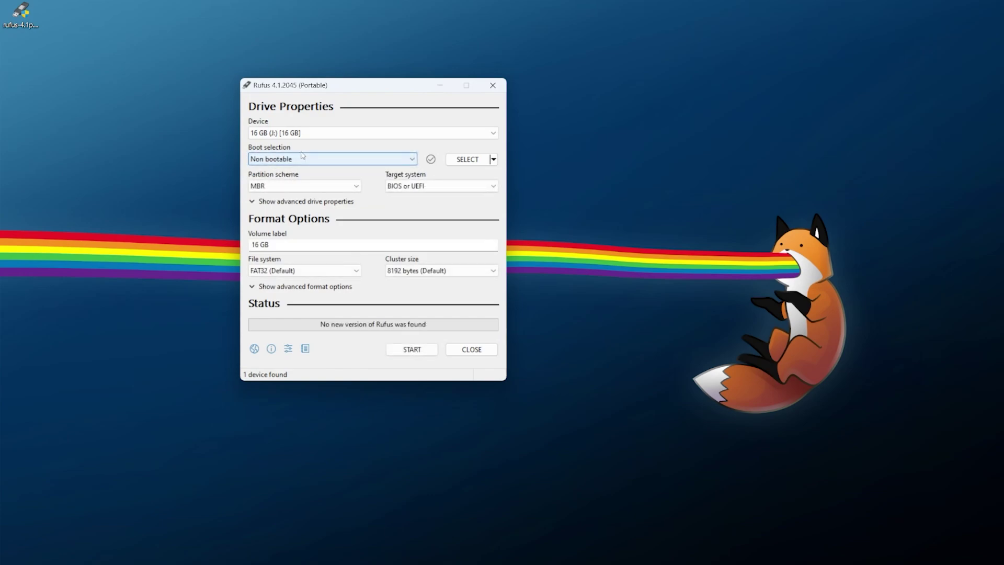
{"action": "left_click", "coordinate": [283, 186]}
{"action": "left_click", "coordinate": [264, 198]}
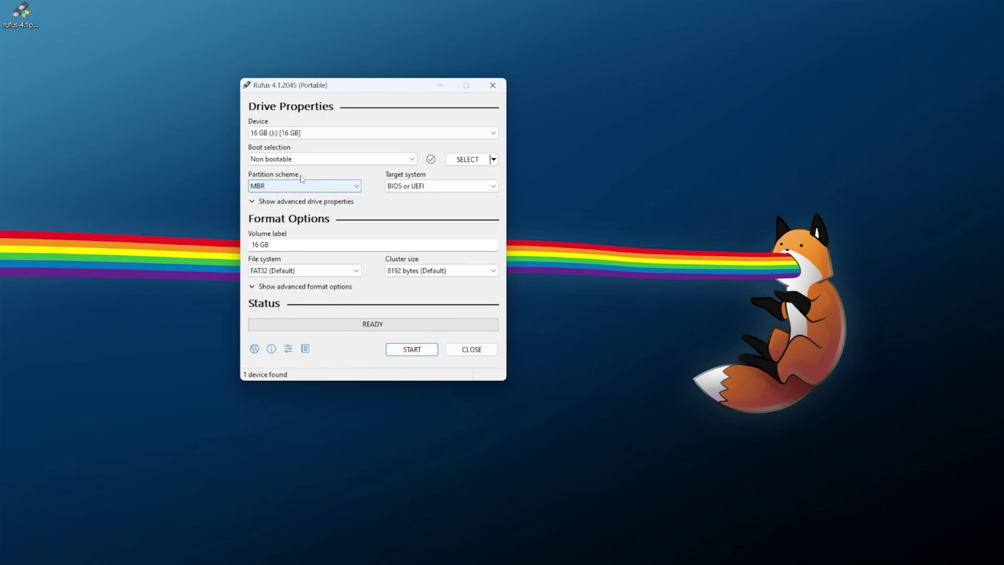
{"action": "left_click", "coordinate": [296, 271]}
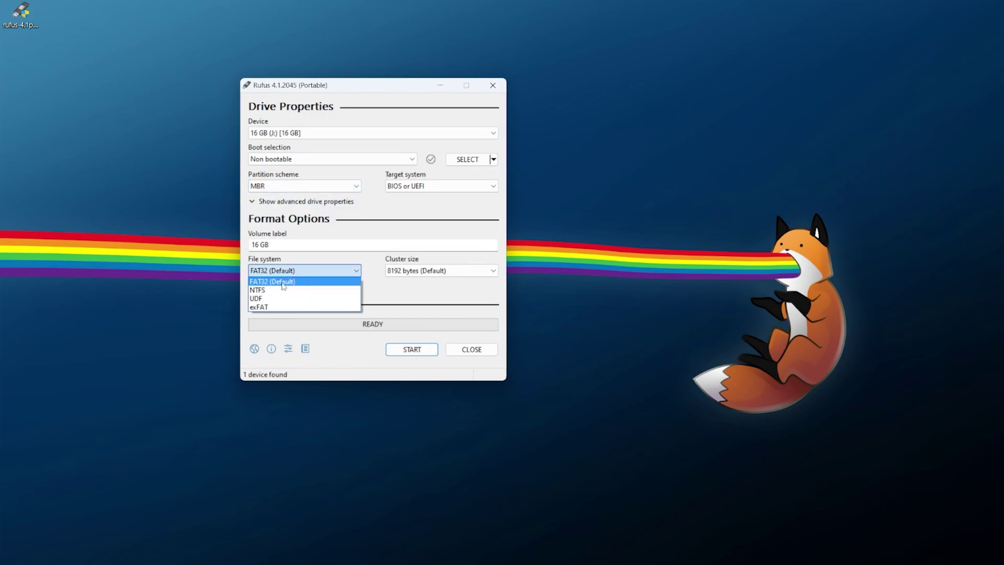
{"action": "left_click", "coordinate": [281, 282]}
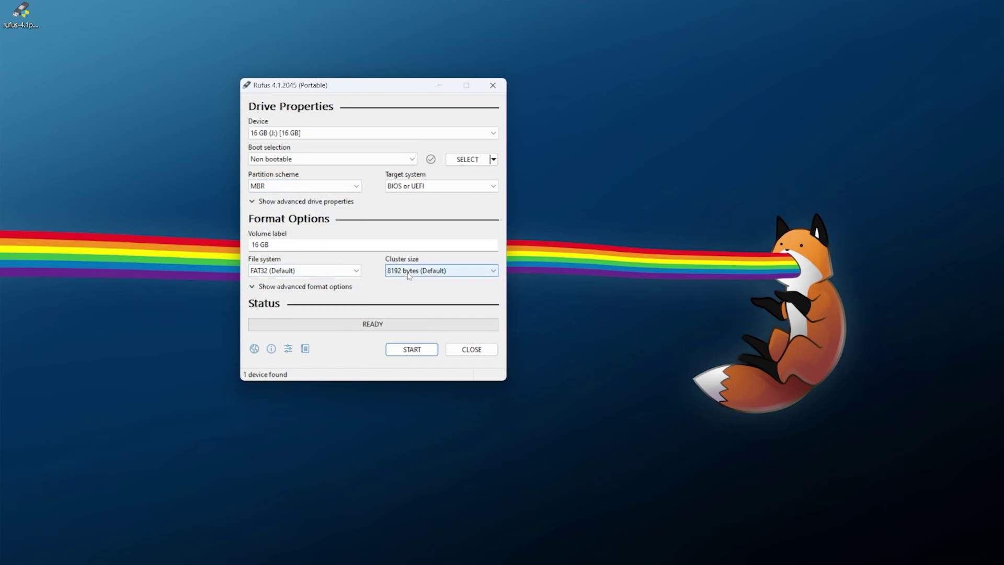
{"action": "left_click", "coordinate": [410, 350]}
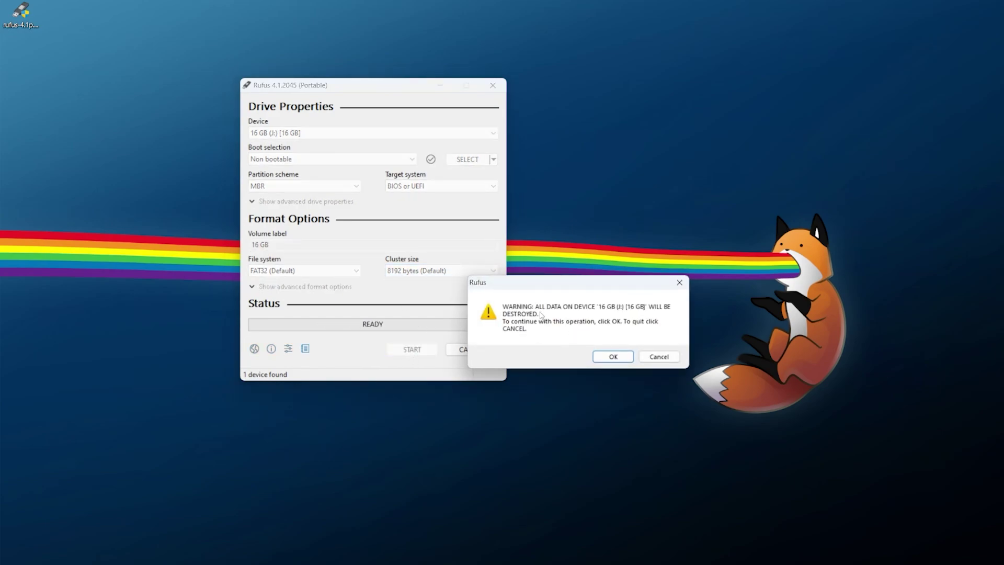
{"action": "left_click", "coordinate": [611, 358]}
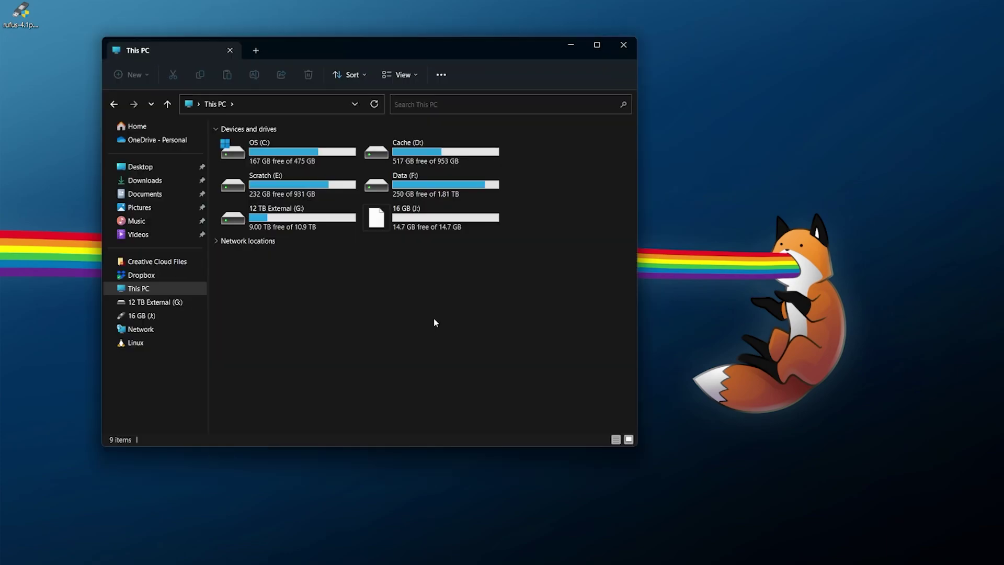
Confirm in Properties that the 16 GB (J:) drive is FAT32, then open the drive
{"action": "left_click", "coordinate": [433, 214]}
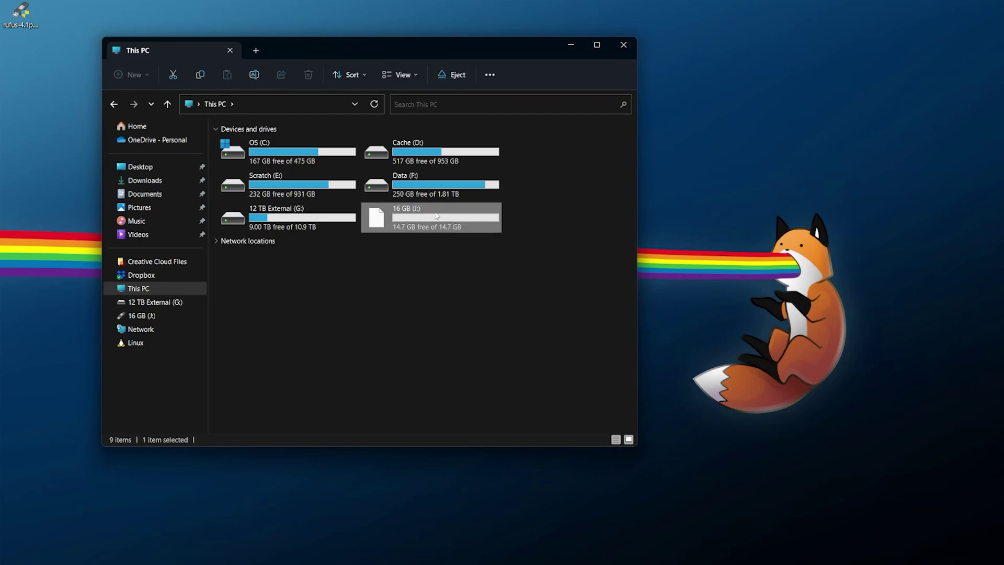
{"action": "right_click", "coordinate": [409, 217]}
{"action": "left_click", "coordinate": [434, 554]}
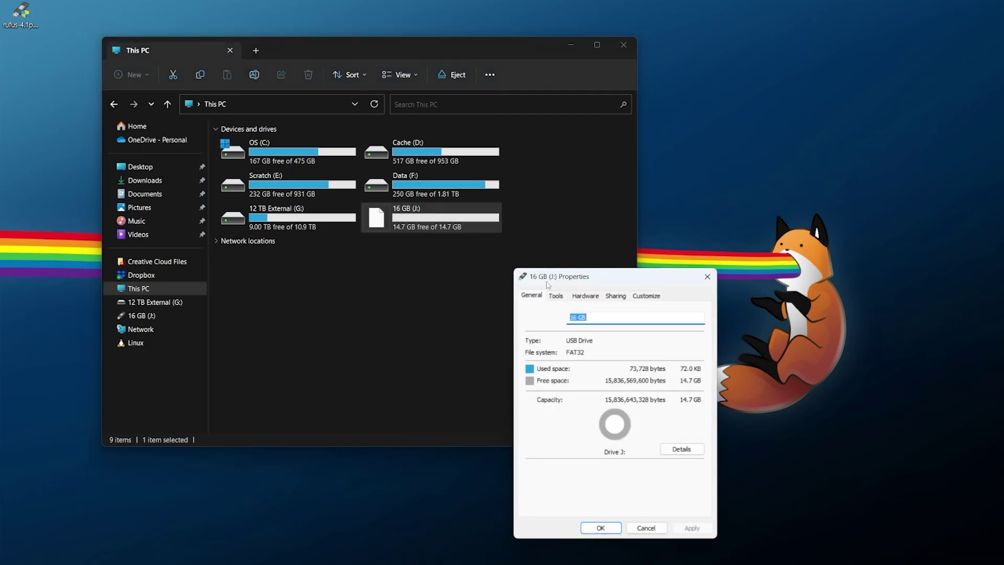
{"action": "left_click_drag", "start_coordinate": [548, 284], "coordinate": [405, 151]}
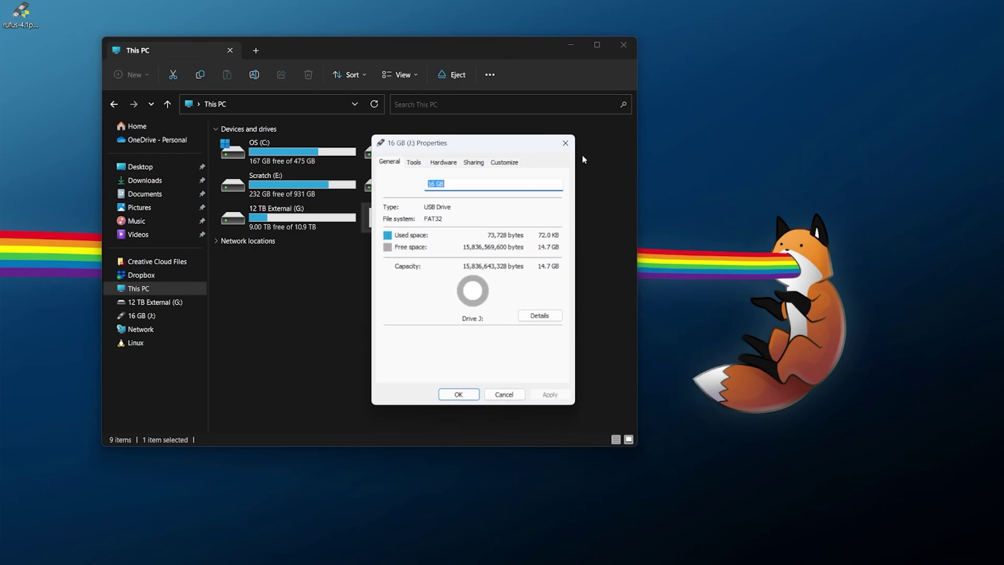
{"action": "left_click", "coordinate": [565, 144]}
{"action": "double_click", "coordinate": [417, 222]}
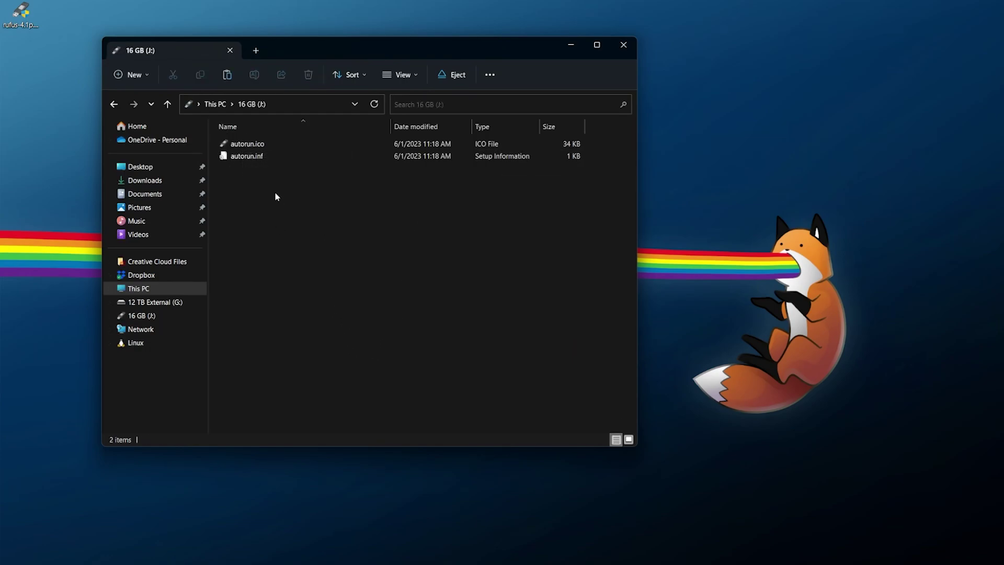
Create a new text document on the drive named launch.ini, accepting the extension change
{"action": "right_click", "coordinate": [257, 170]}
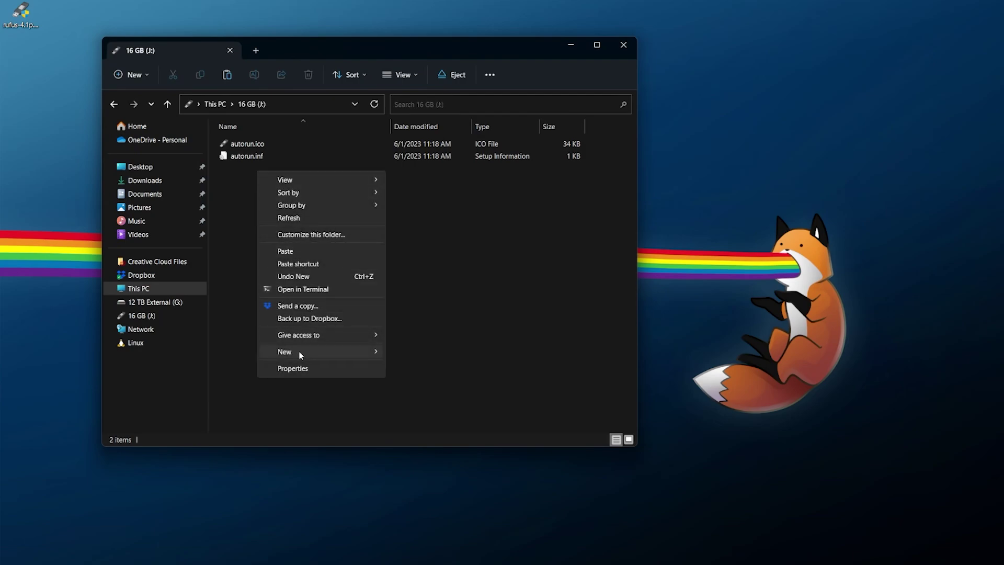
{"action": "mouse_move", "coordinate": [300, 354]}
{"action": "left_click", "coordinate": [424, 469]}
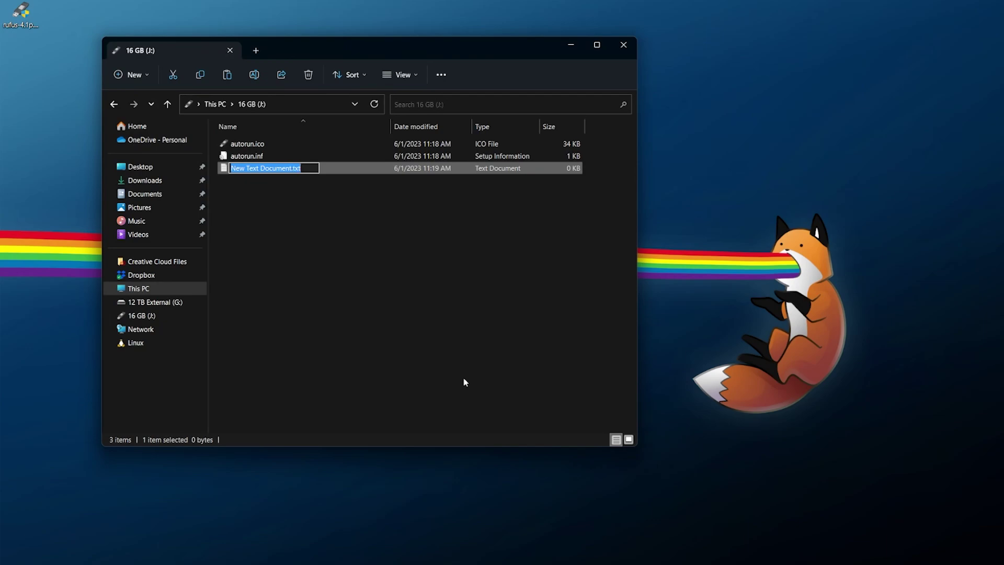
{"action": "type", "text": "launch.ini"}
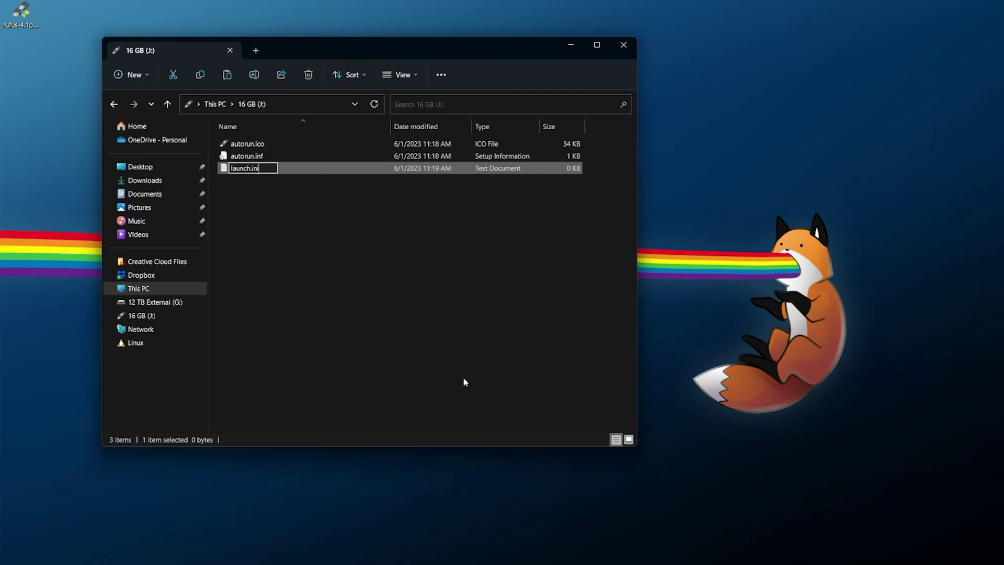
{"action": "key", "text": "Return"}
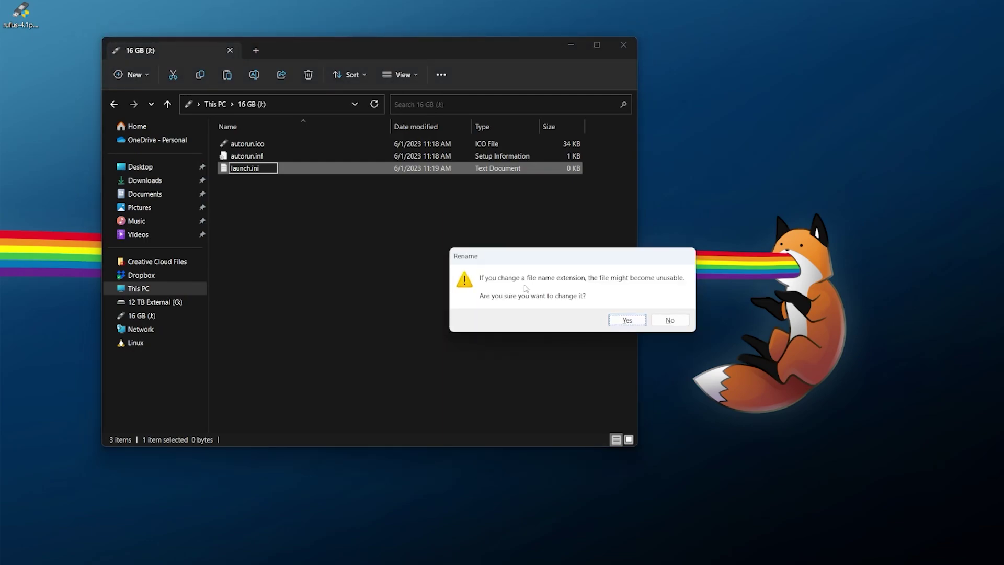
{"action": "left_click", "coordinate": [627, 320]}
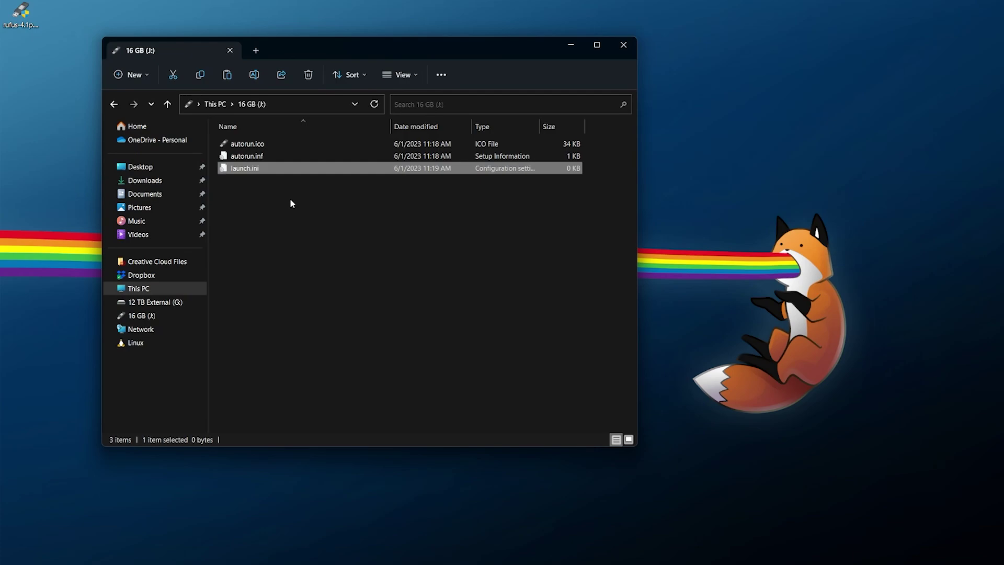
Check the View > Show options, reselect launch.ini, and return to This PC
{"action": "left_click", "coordinate": [413, 75]}
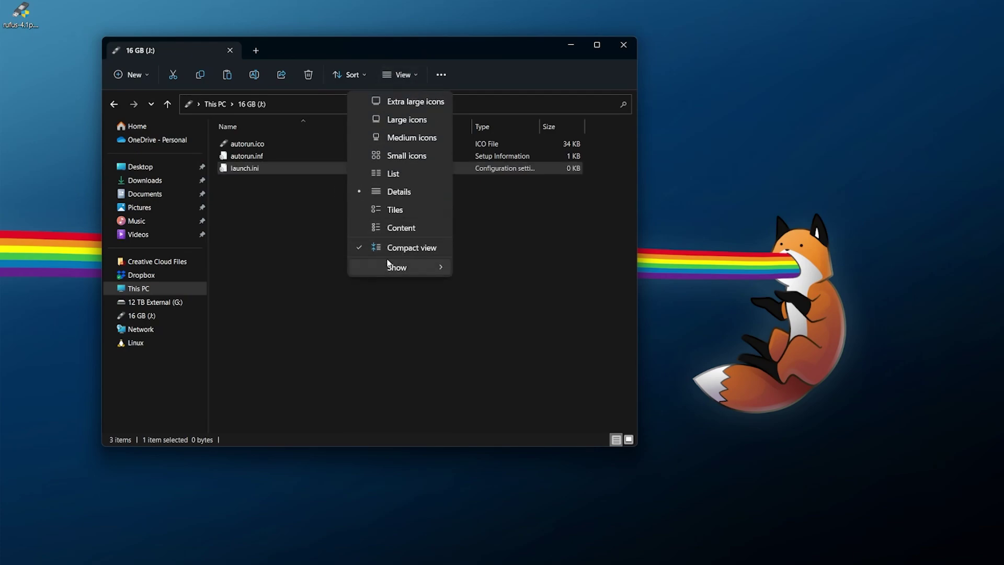
{"action": "mouse_move", "coordinate": [397, 267]}
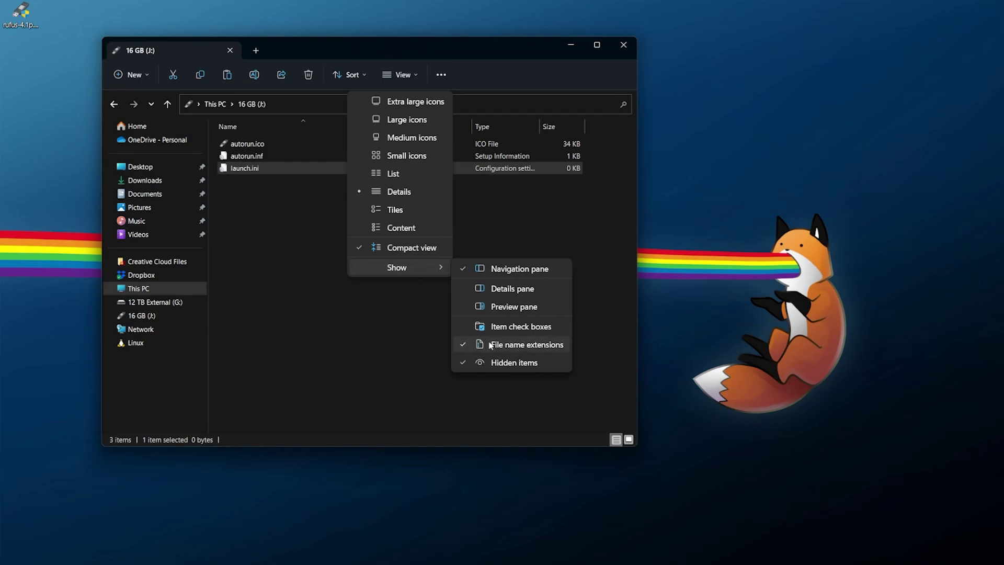
{"action": "left_click", "coordinate": [278, 202]}
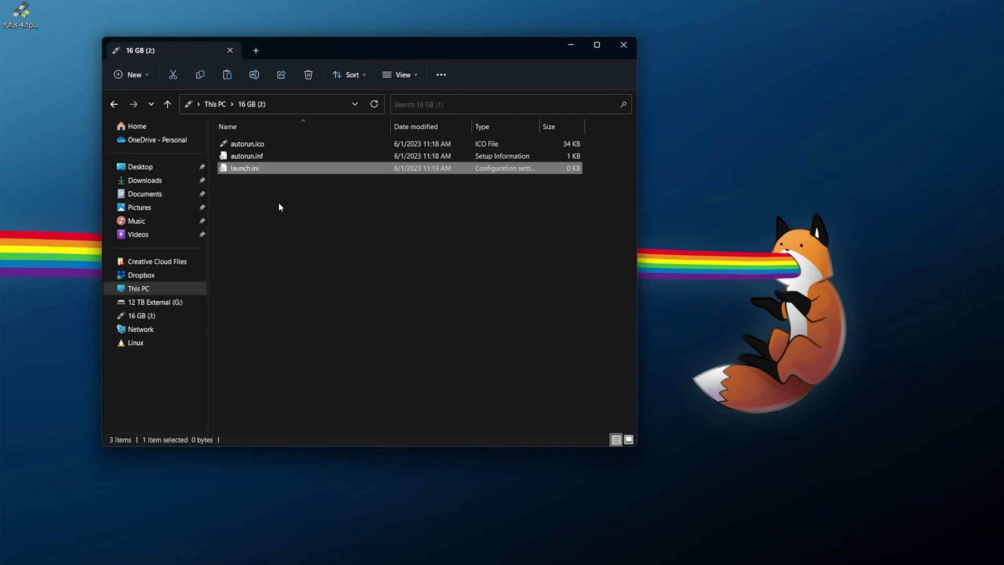
{"action": "left_click", "coordinate": [255, 169]}
{"action": "left_click", "coordinate": [157, 286]}
Eject the 16 GB (J:) drive from This PC
{"action": "right_click", "coordinate": [400, 212]}
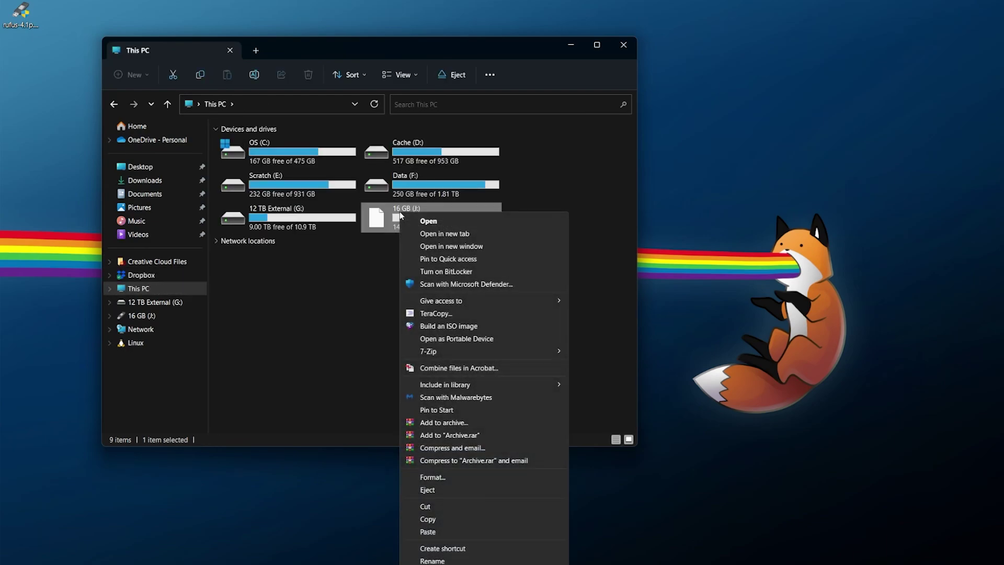
{"action": "left_click", "coordinate": [433, 488]}
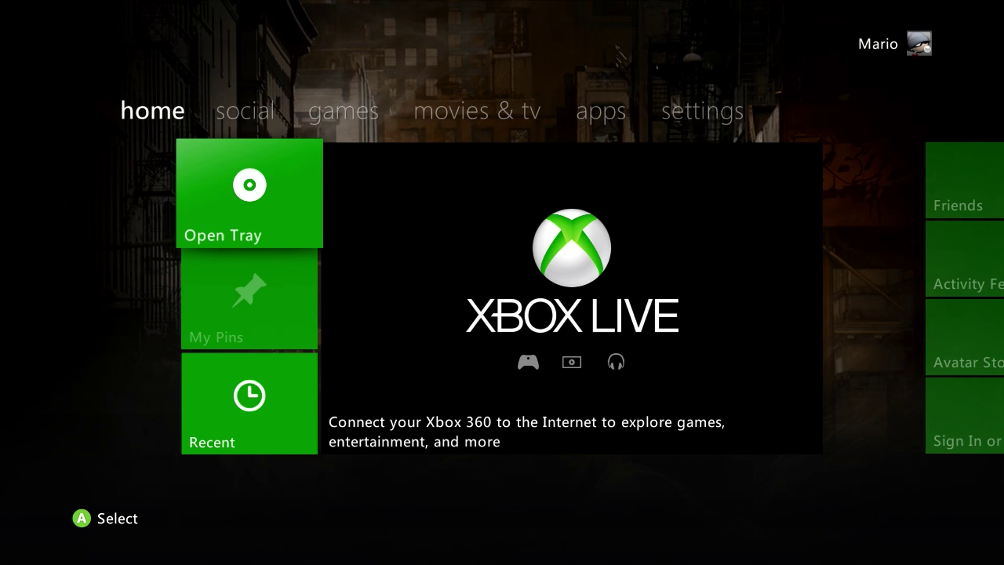
Move from the home tab to the games tab with My Games, Browse Games and Search Games
{"action": "key", "text": "Right"}
{"action": "key", "text": "Right"}
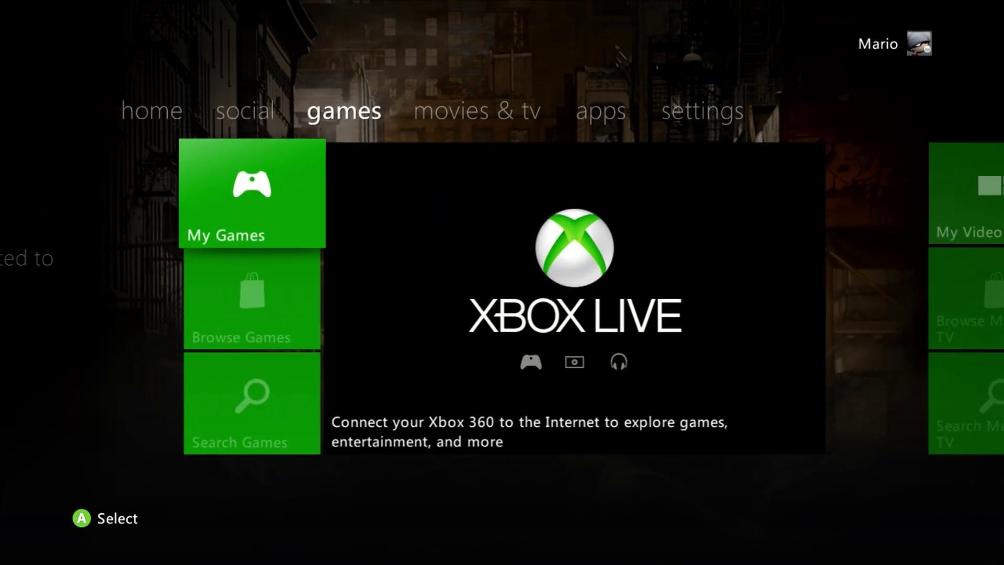
Launch XeXMenu 1.1 from My Games and open Apps > Dashlaunch on the hard drive
{"action": "key", "text": "Return"}
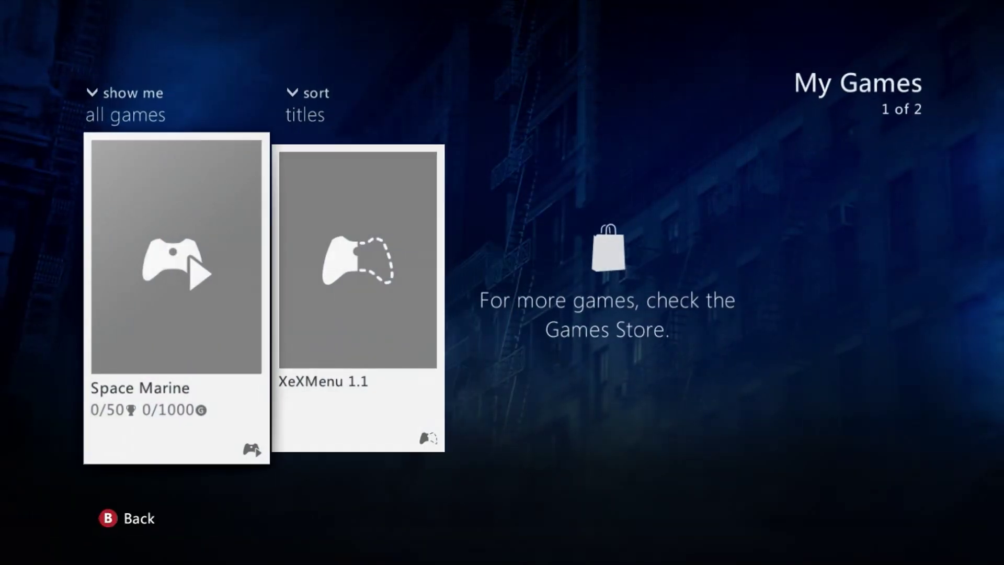
{"action": "key", "text": "Right"}
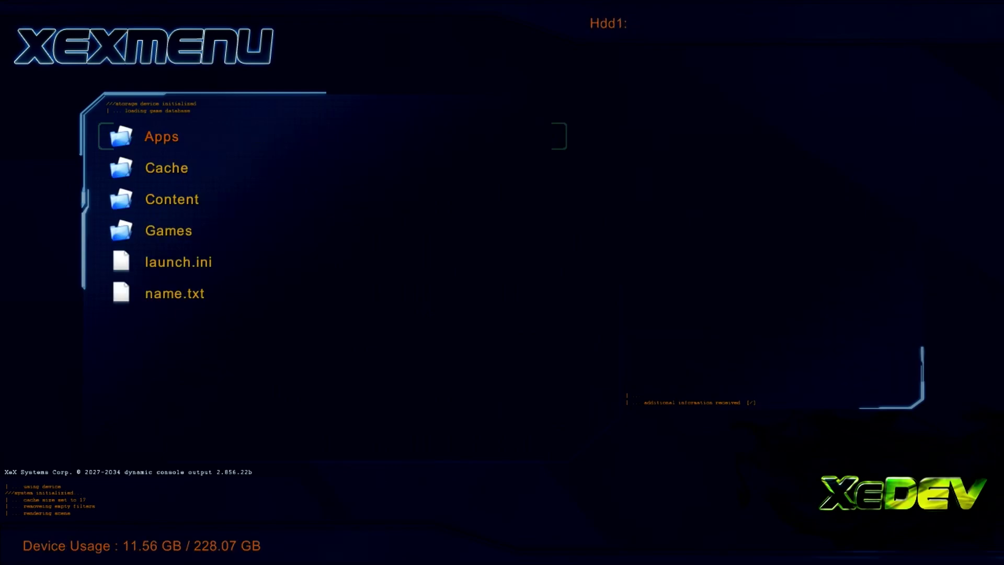
{"action": "key", "text": "Return"}
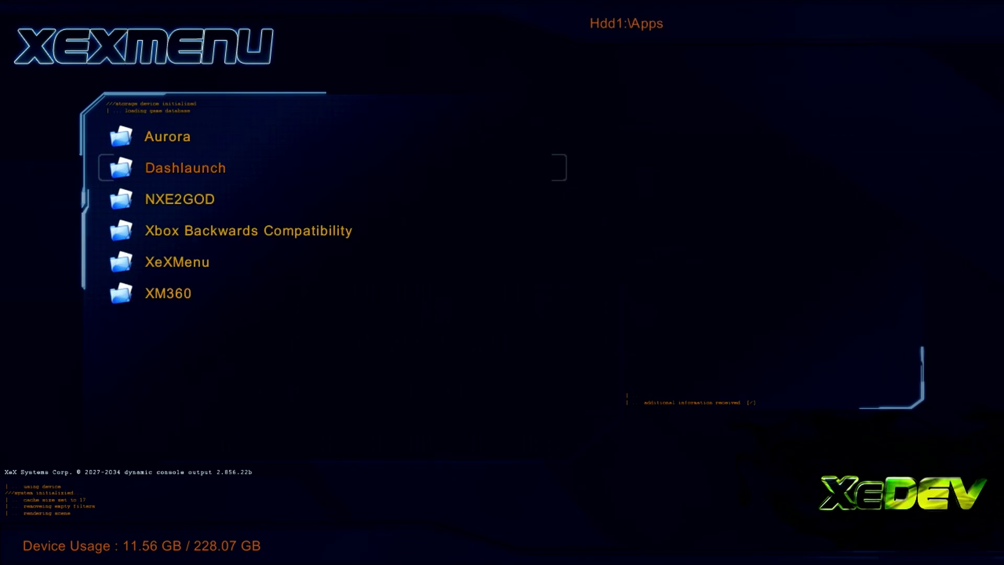
{"action": "key", "text": "Return"}
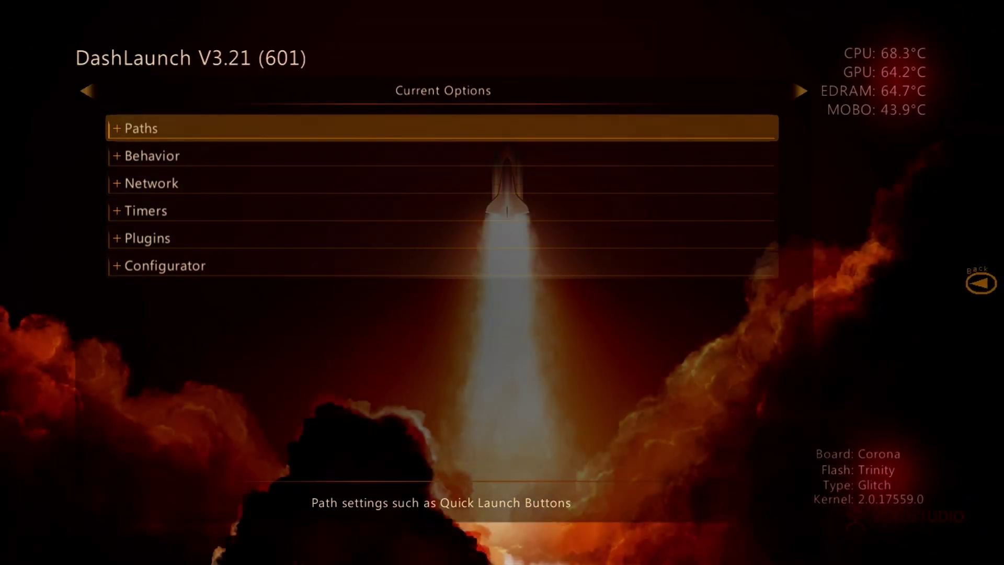
Expand the Paths category to review its dumpfile and Default settings, then collapse it
{"action": "key", "text": "Return"}
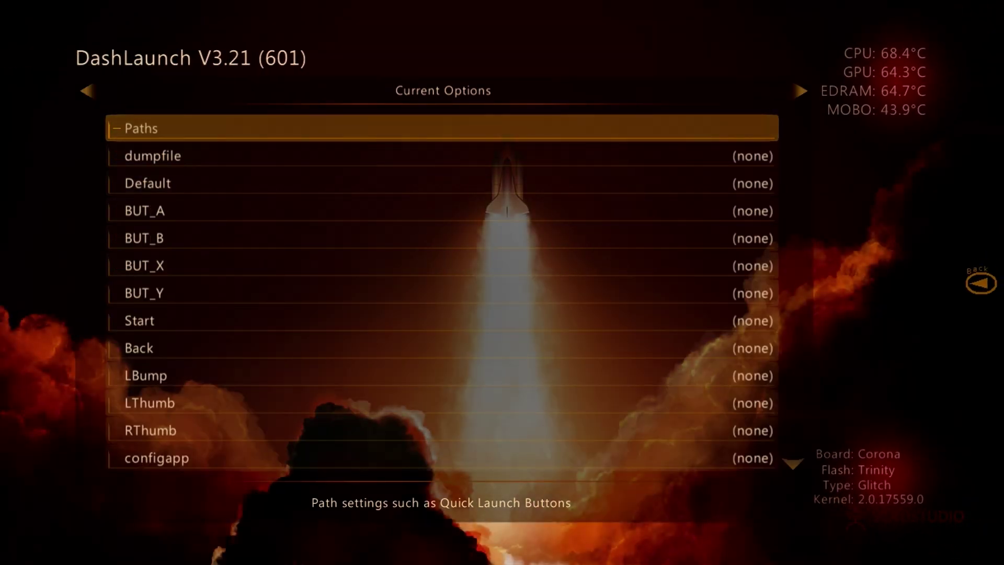
{"action": "key", "text": "Down"}
Expand Plugins and review plugin1 through plugin5, all still set to (none)
{"action": "key", "text": "Down"}
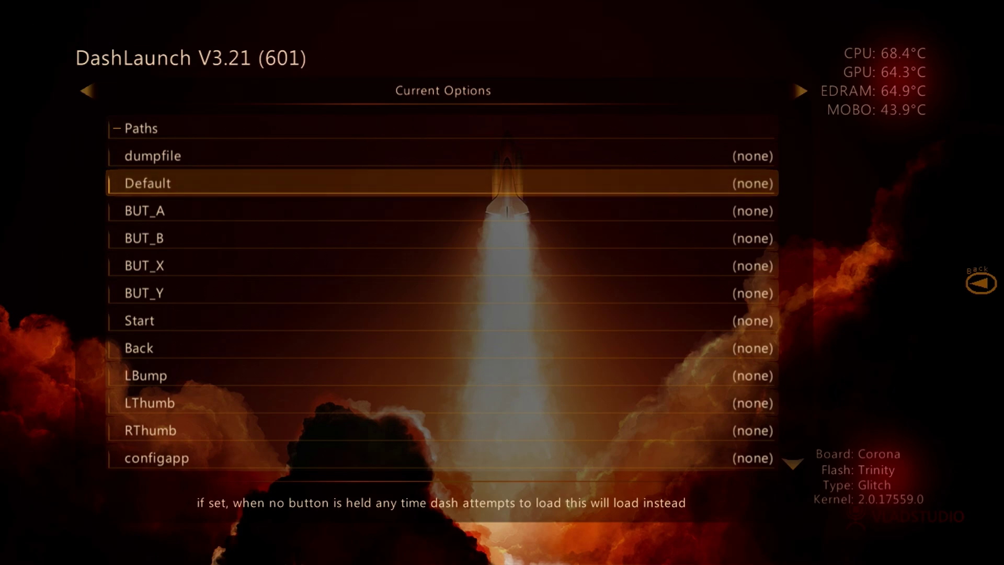
{"action": "key", "text": "Up"}
{"action": "key", "text": "Up"}
{"action": "key", "text": "Return"}
{"action": "key", "text": "Down"}
{"action": "key", "text": "Down"}
{"action": "key", "text": "Down"}
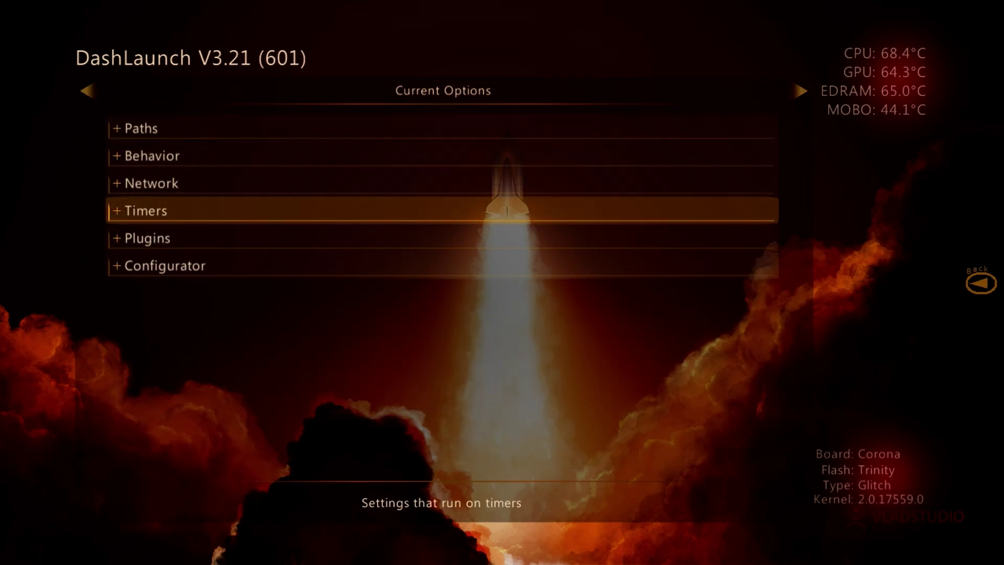
{"action": "key", "text": "Down"}
{"action": "key", "text": "Down"}
{"action": "key", "text": "Up"}
{"action": "key", "text": "Return"}
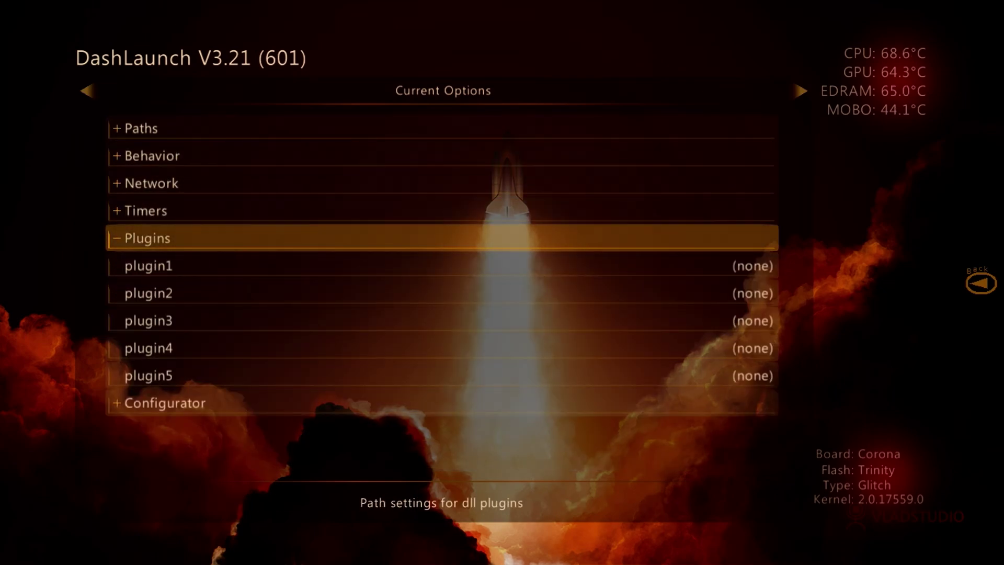
{"action": "key", "text": "Down"}
{"action": "key", "text": "Down"}
{"action": "key", "text": "Down"}
{"action": "key", "text": "Up"}
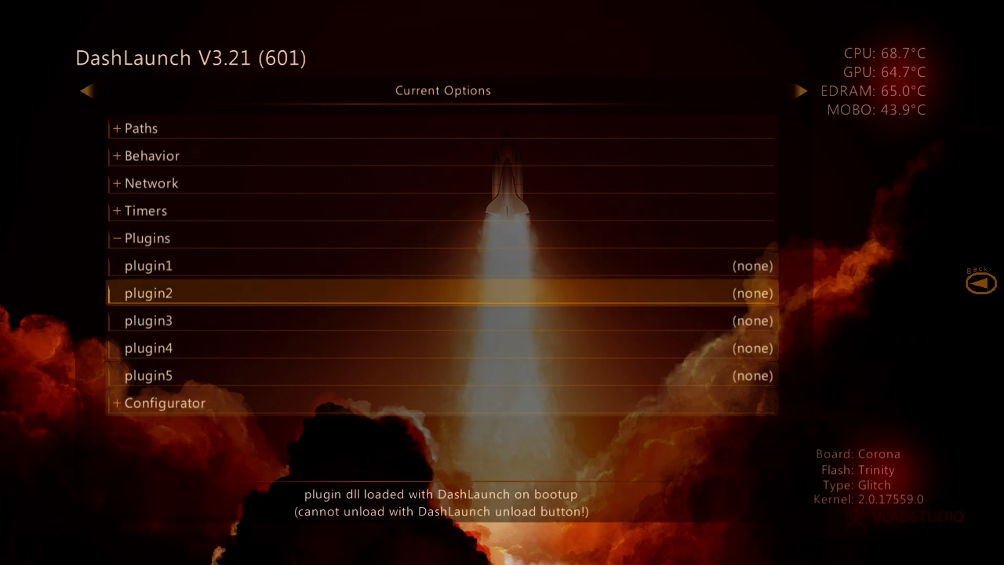
{"action": "key", "text": "Up"}
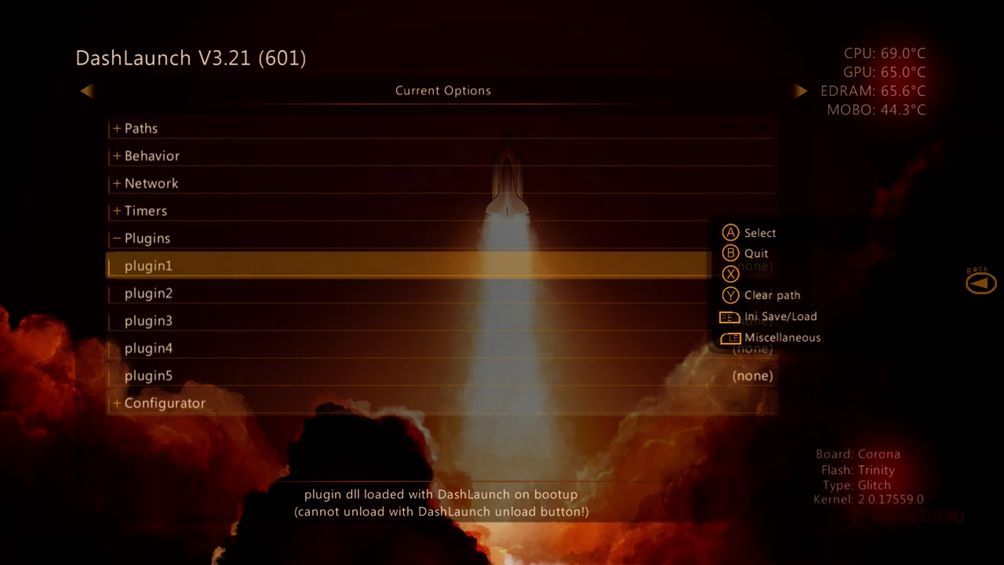
{"action": "key", "text": "Up"}
{"action": "key", "text": "Up"}
{"action": "key", "text": "Up"}
{"action": "key", "text": "Up"}
{"action": "key", "text": "Up"}
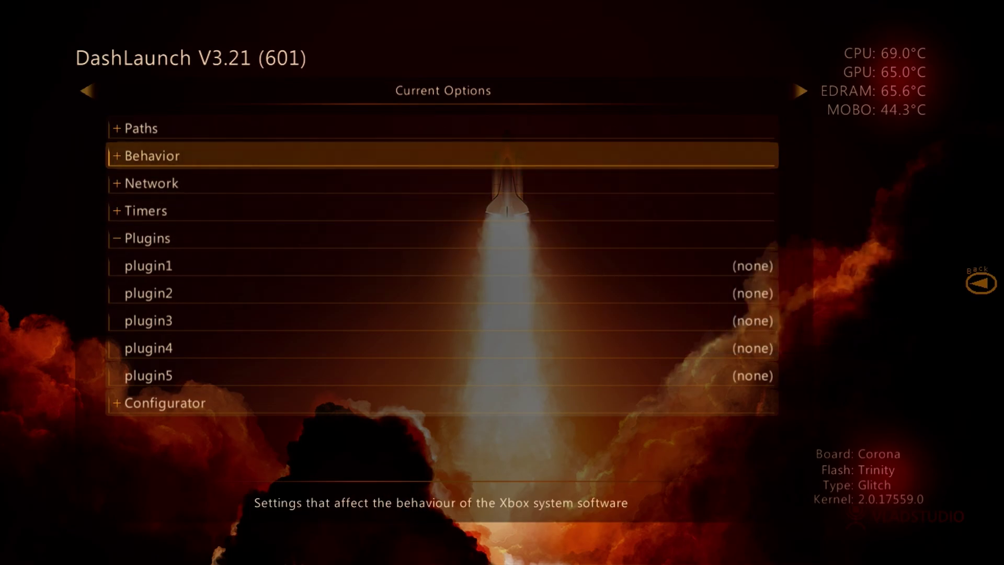
Expand Paths, select the Default entry and browse into the Hdd drive
{"action": "key", "text": "Return"}
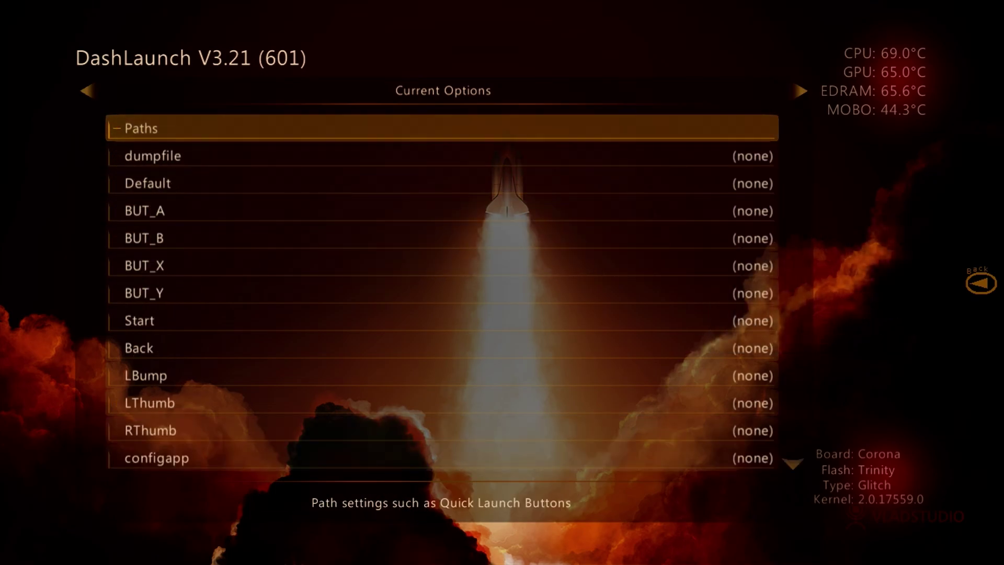
{"action": "key", "text": "Down"}
{"action": "key", "text": "Down"}
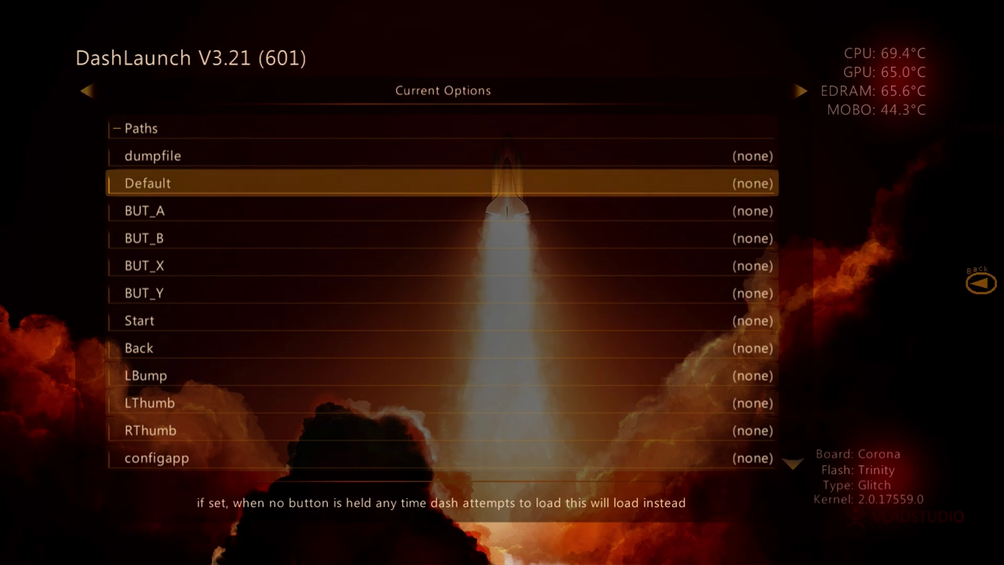
{"action": "key", "text": "Return"}
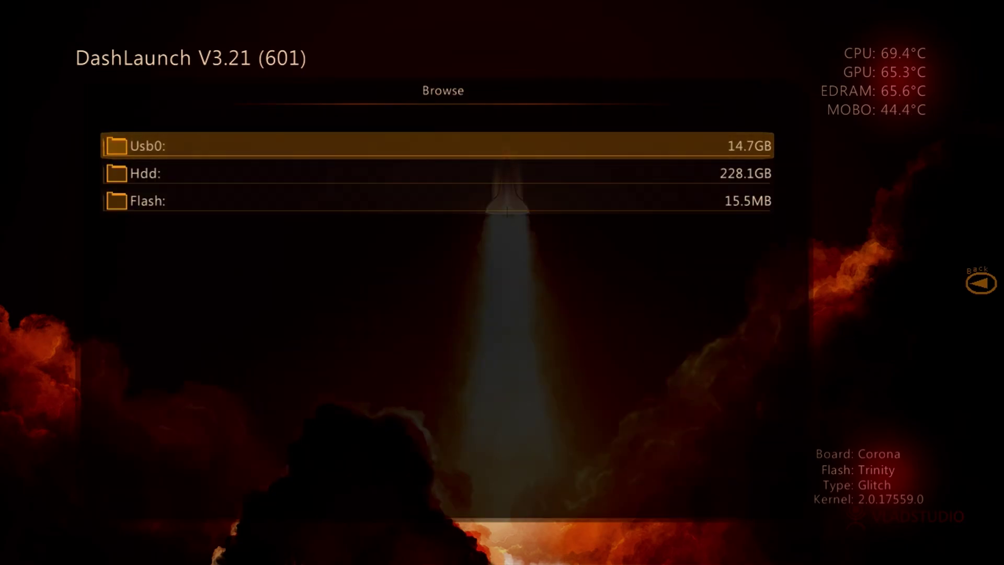
{"action": "key", "text": "Down"}
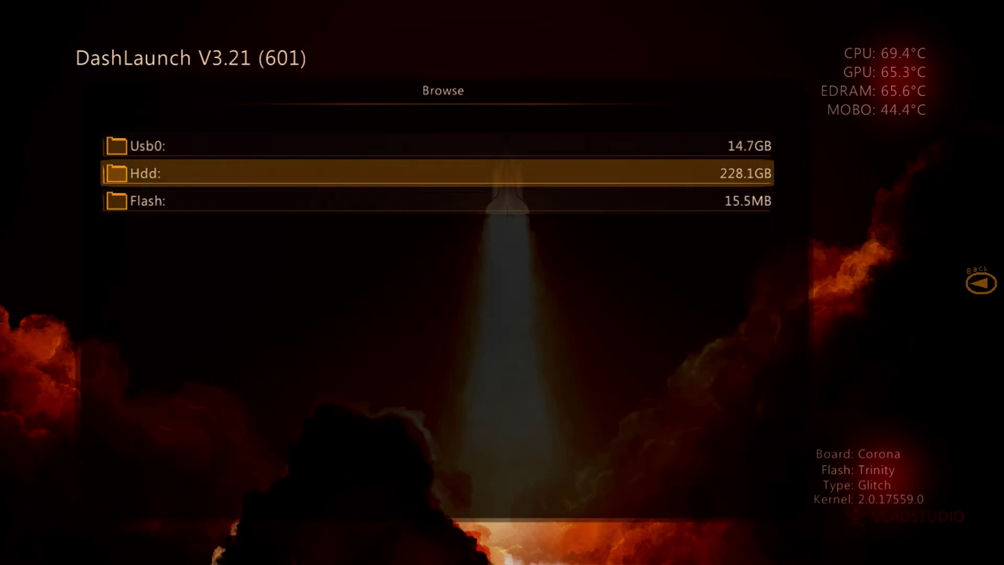
{"action": "key", "text": "Return"}
Browse Apps > Aurora and choose Aurora.xex as the Default path
{"action": "key", "text": "Down"}
{"action": "key", "text": "Down"}
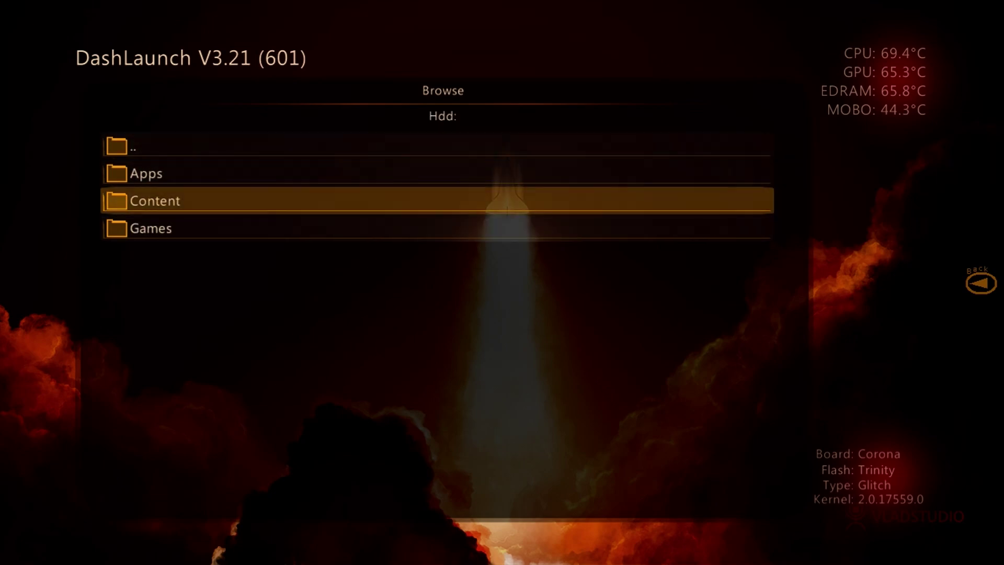
{"action": "key", "text": "Up"}
{"action": "key", "text": "Return"}
{"action": "key", "text": "Down"}
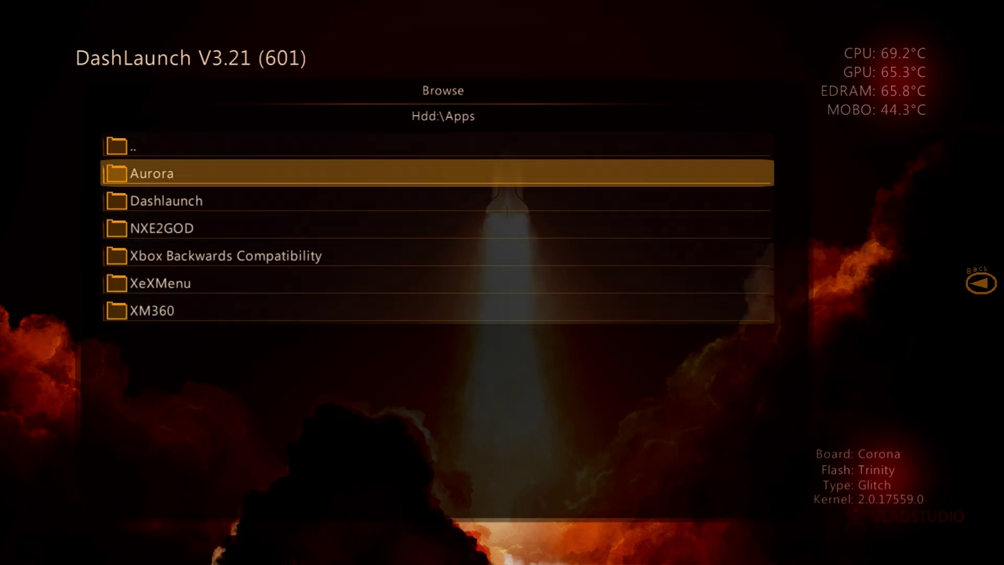
{"action": "key", "text": "Return"}
{"action": "key", "text": "Up"}
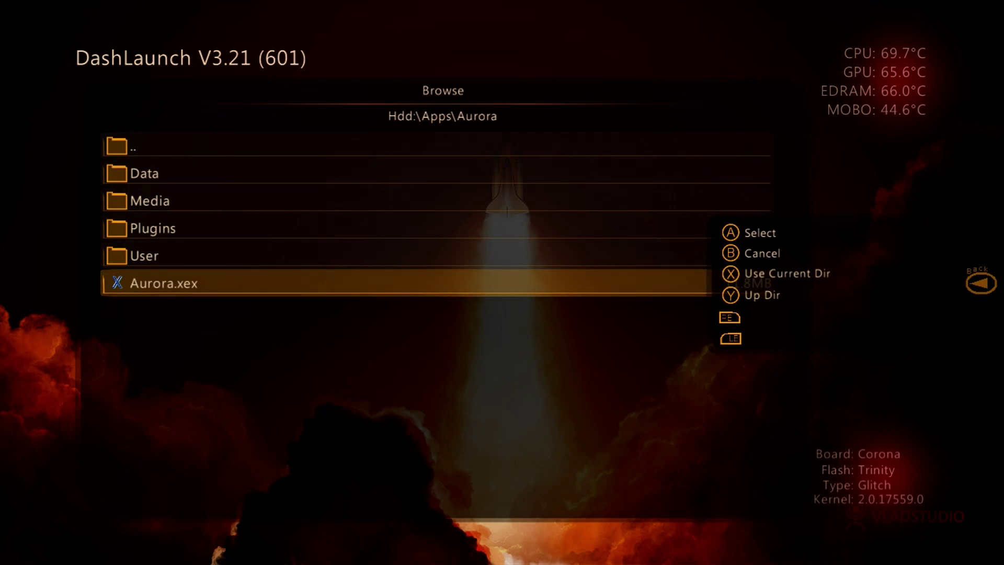
{"action": "key", "text": "Return"}
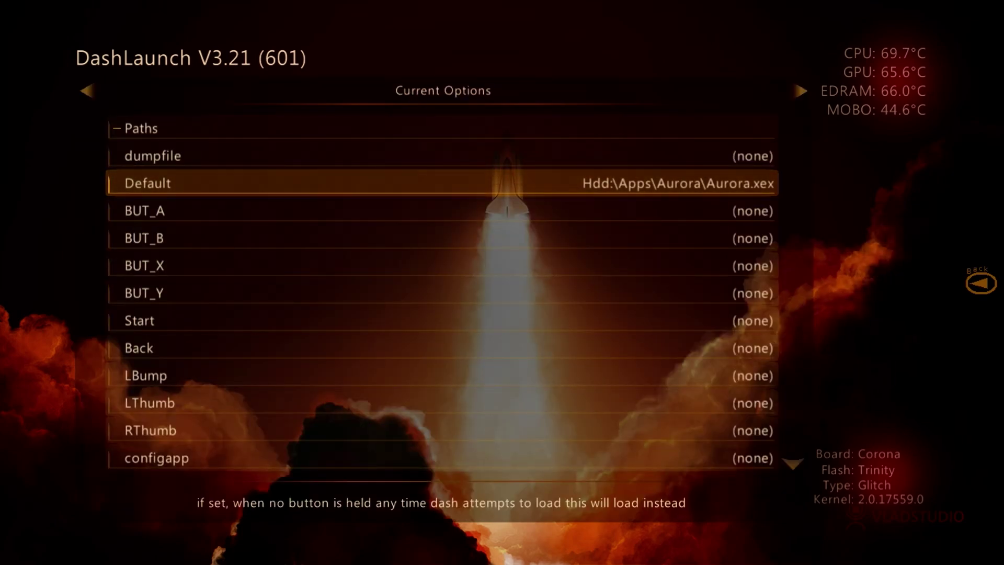
{"action": "key", "text": "Up"}
{"action": "key", "text": "Up"}
Collapse Paths and save the settings to Hdd:\launch.ini from the Save/Load launch.ini page
{"action": "key", "text": "Return"}
{"action": "key", "text": "Down"}
{"action": "key", "text": "Down"}
{"action": "key", "text": "Down"}
{"action": "key", "text": "Down"}
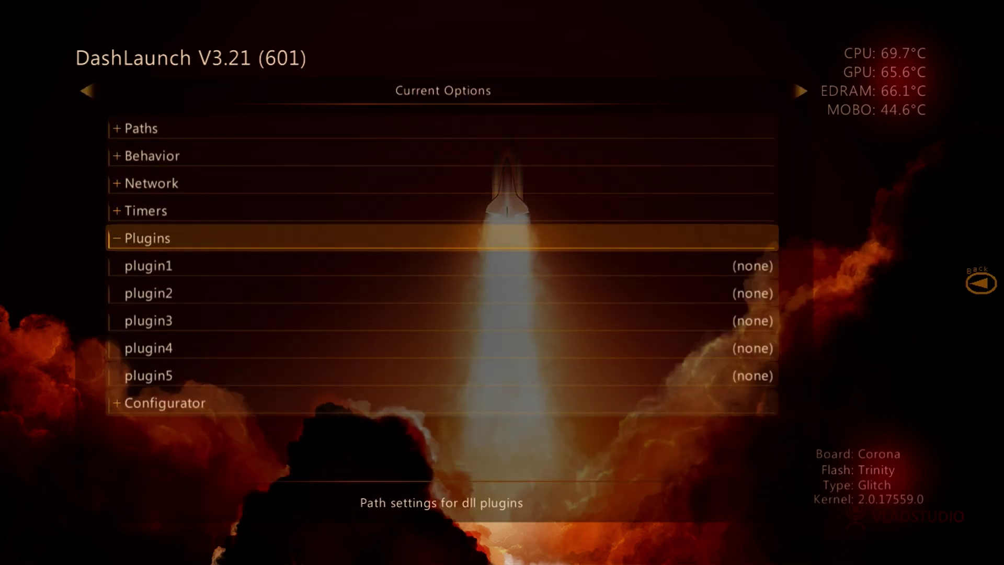
{"action": "key", "text": "Down"}
{"action": "key", "text": "Down"}
{"action": "key", "text": "Down"}
{"action": "key", "text": "Down"}
{"action": "key", "text": "Down"}
{"action": "key", "text": "Up"}
{"action": "key", "text": "Up"}
{"action": "key", "text": "Up"}
{"action": "key", "text": "Up"}
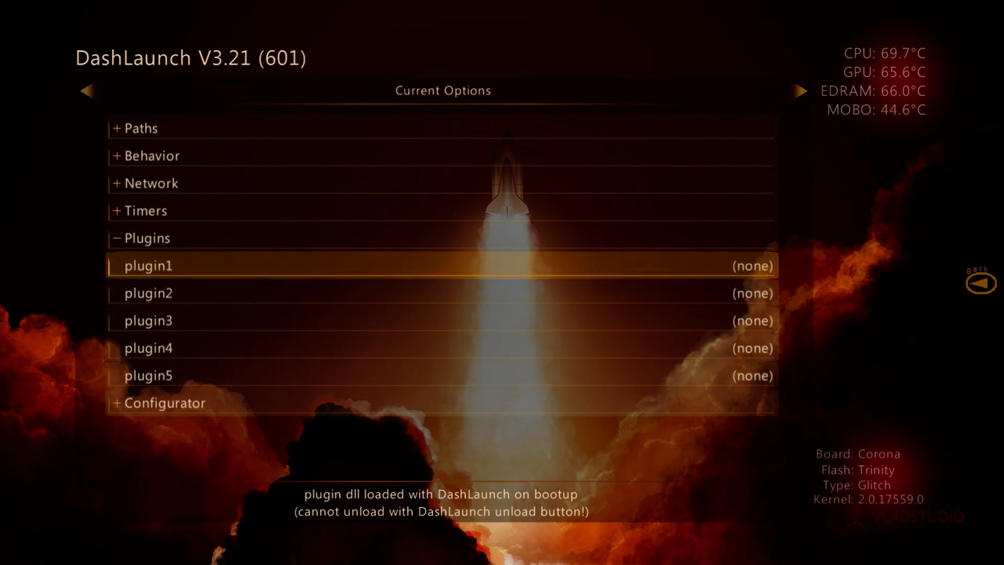
{"action": "key", "text": "Up"}
{"action": "key", "text": "Up"}
{"action": "key", "text": "Up"}
{"action": "key", "text": "Up"}
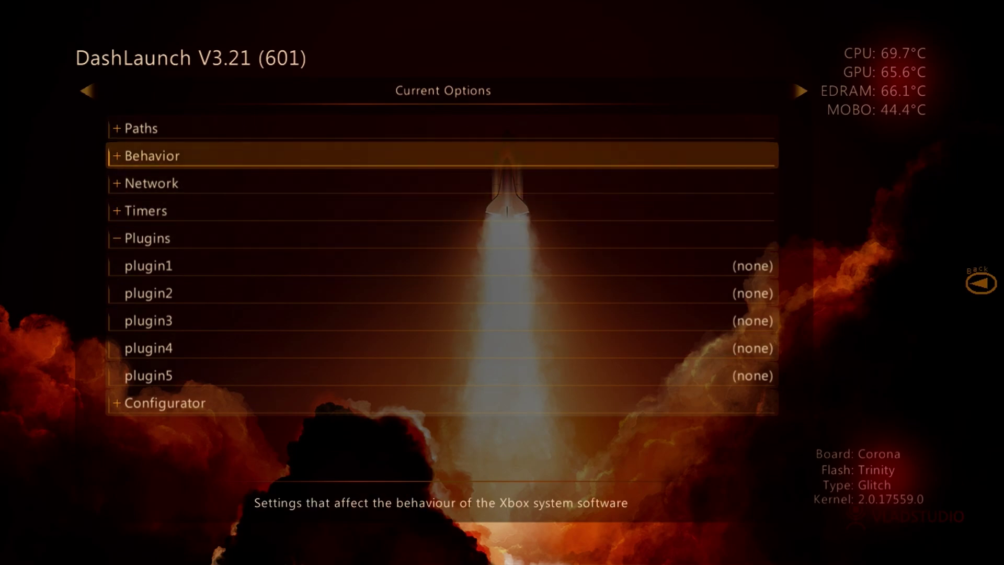
{"action": "key", "text": "Up"}
{"action": "key", "text": "Right"}
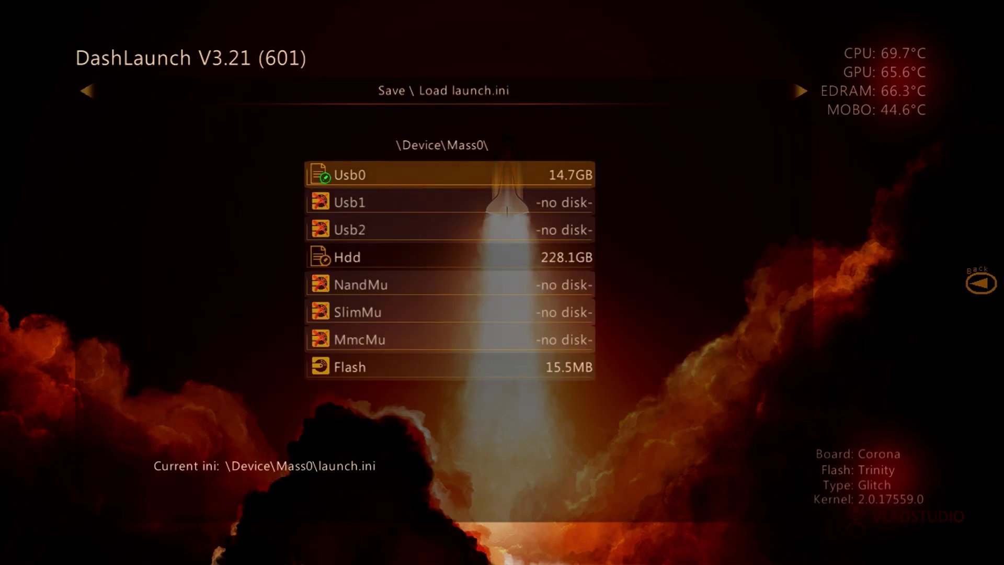
{"action": "key", "text": "Down"}
{"action": "key", "text": "Down"}
{"action": "key", "text": "Down"}
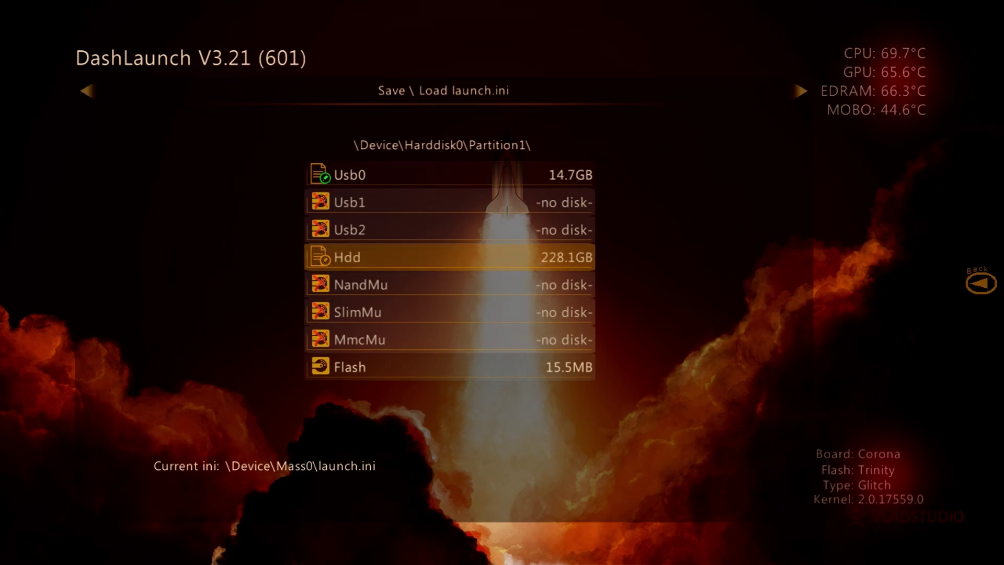
{"action": "key", "text": "Return"}
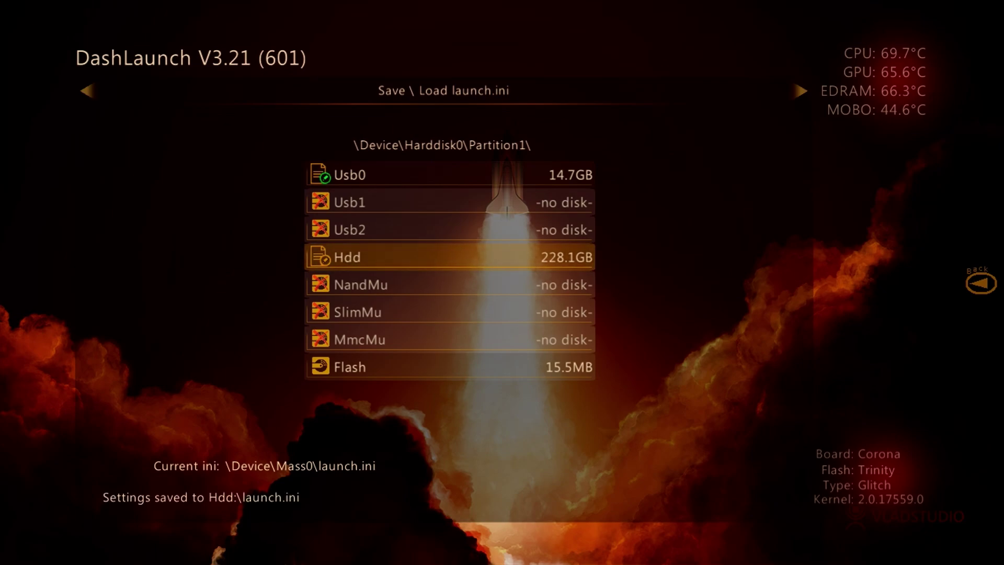